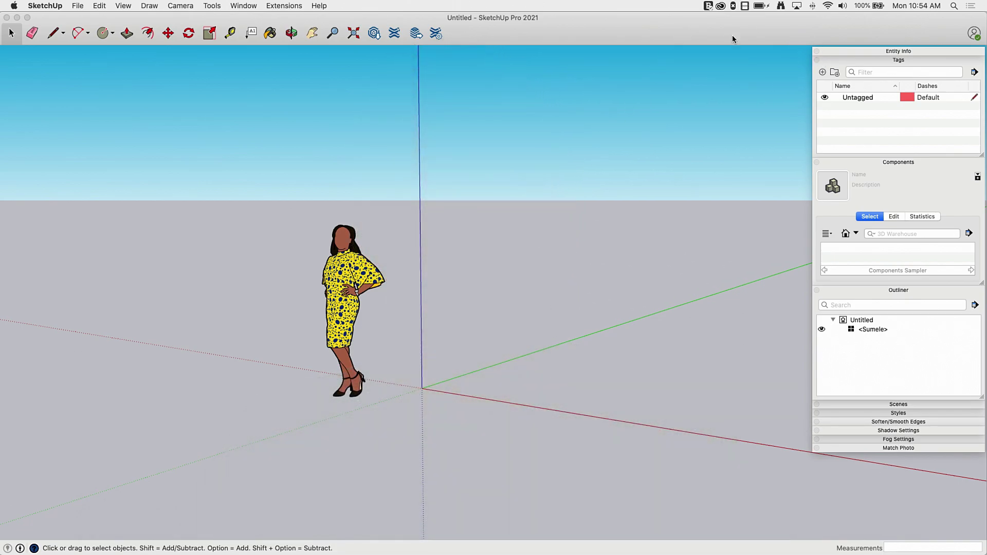
# Float the panel tray over the model, collapse Tags, and resize the tray smaller.
pyautogui.moveTo(868, 49); pyautogui.dragTo(448, 91)
pyautogui.click(488, 66)
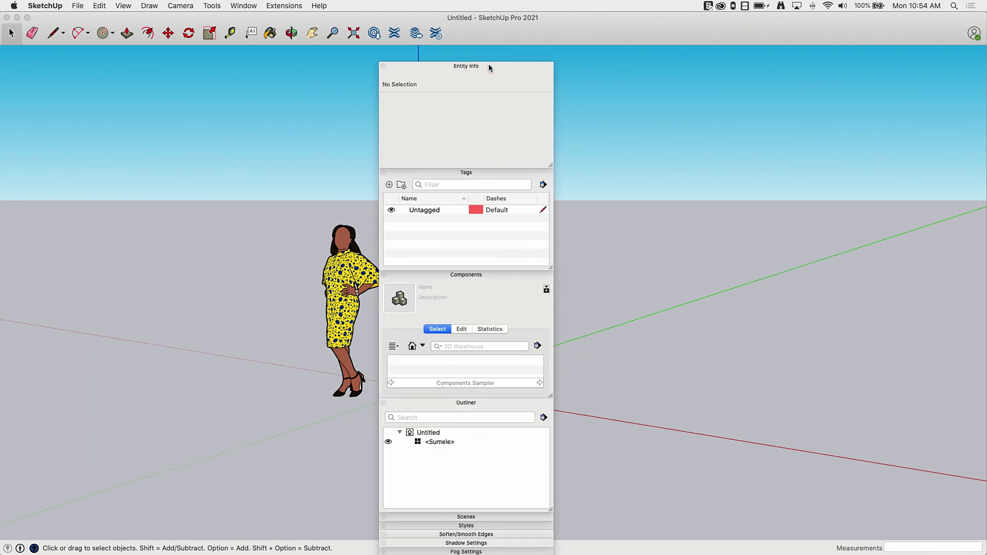
pyautogui.click(488, 64)
pyautogui.click(490, 75)
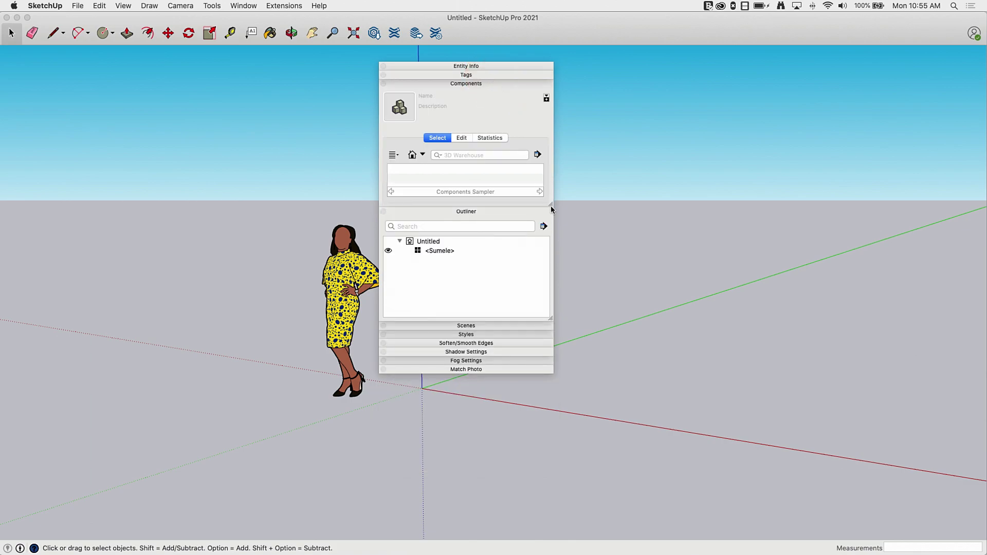
pyautogui.moveTo(553, 208); pyautogui.dragTo(498, 153)
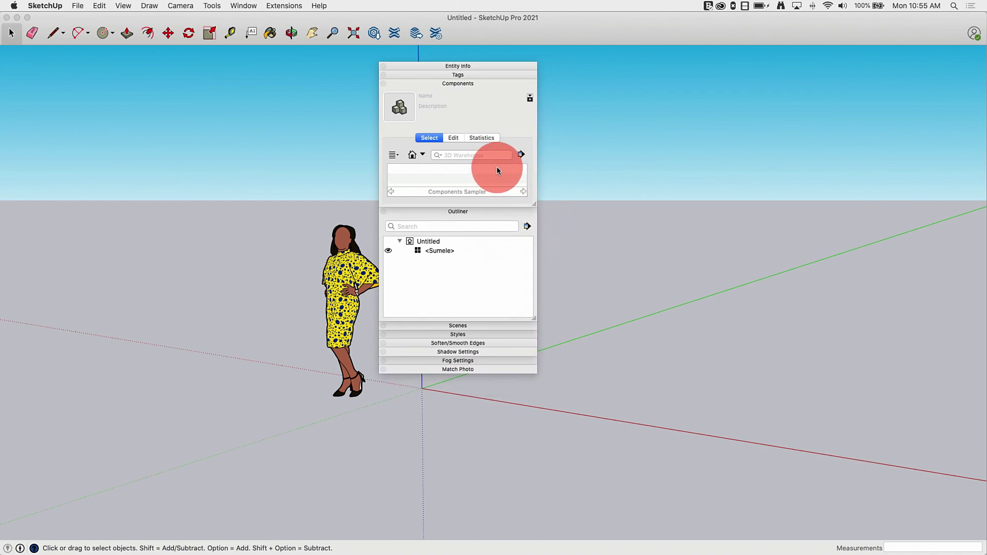
pyautogui.moveTo(534, 322); pyautogui.dragTo(501, 276)
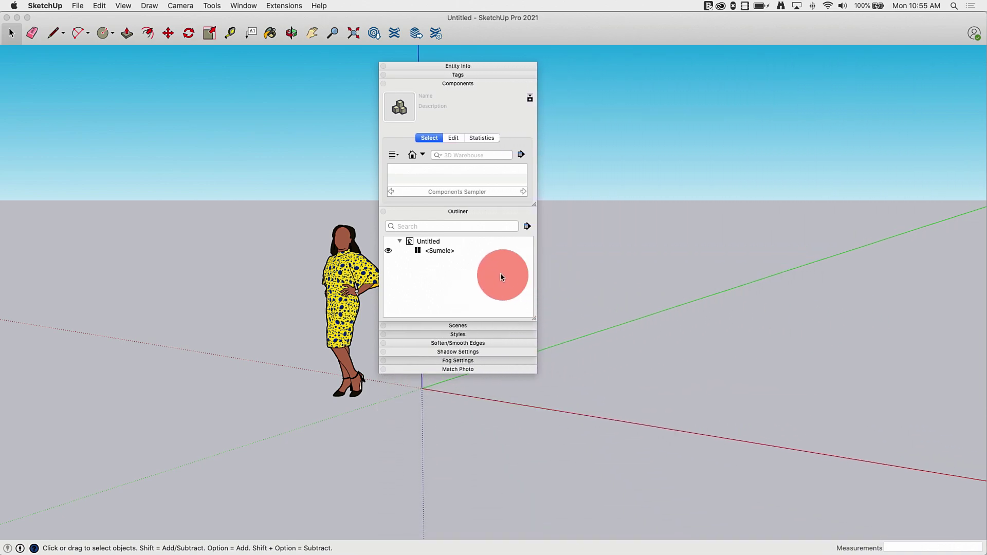
# Collapse Outliner and Components, and move the folded tray against the top-right screen edge.
pyautogui.click(459, 214)
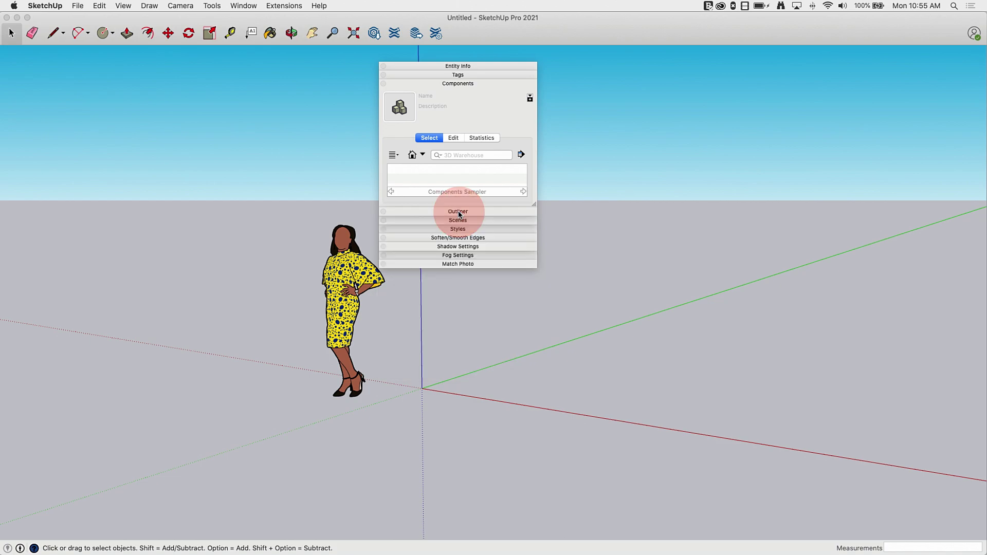
pyautogui.click(456, 85)
pyautogui.moveTo(413, 67); pyautogui.dragTo(951, 51)
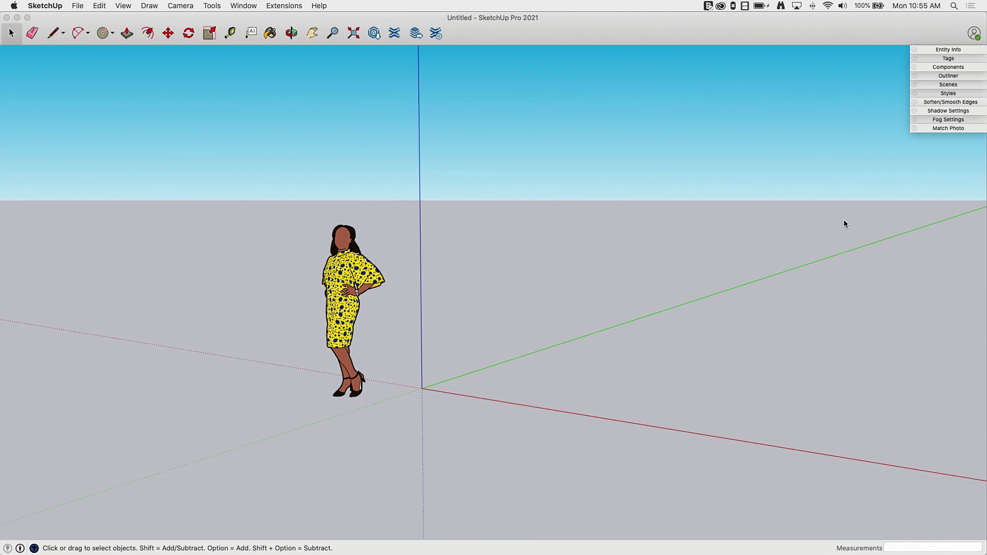
pyautogui.click(930, 49)
pyautogui.click(882, 49)
# Open and close Entity Info and Match Photo, leaving every tray panel collapsed.
pyautogui.click(939, 49)
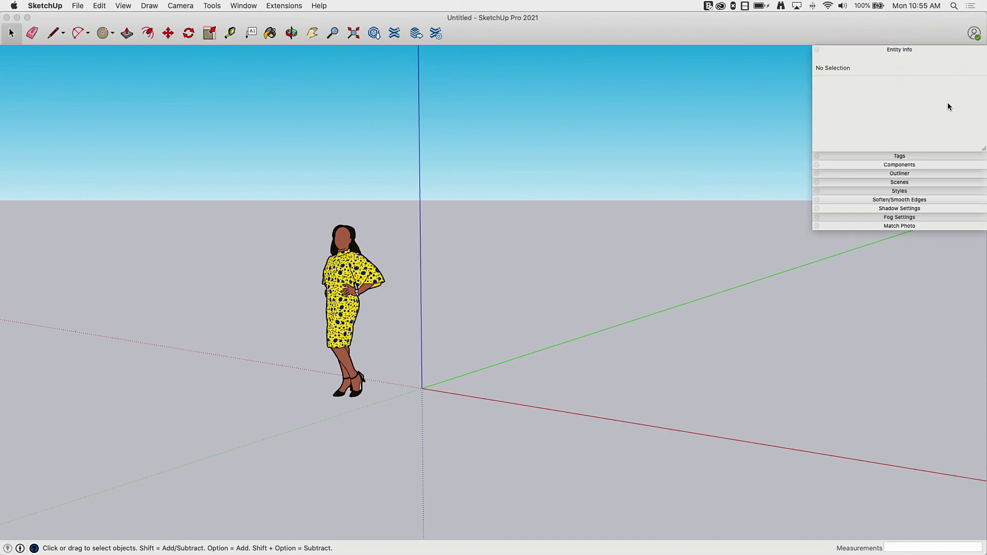
pyautogui.click(884, 50)
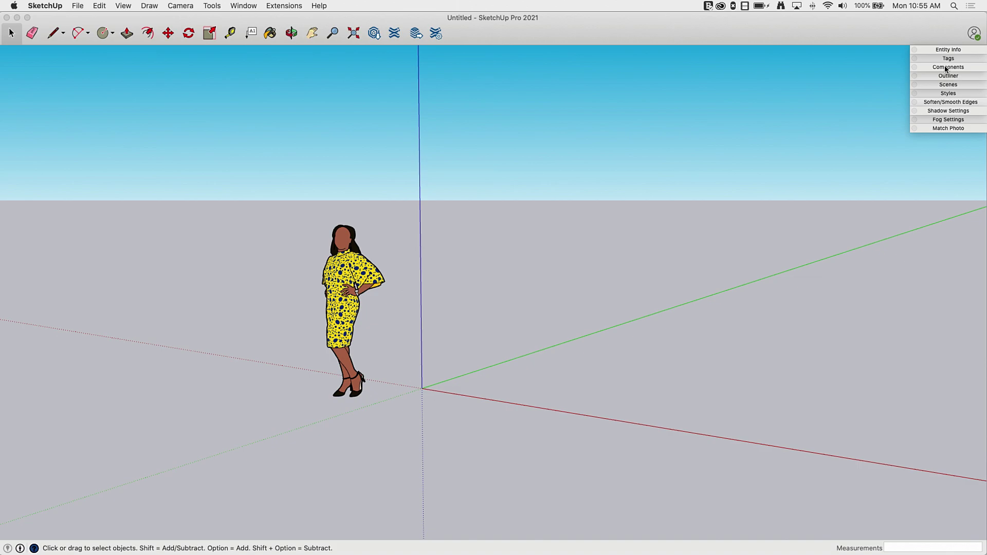
pyautogui.click(950, 128)
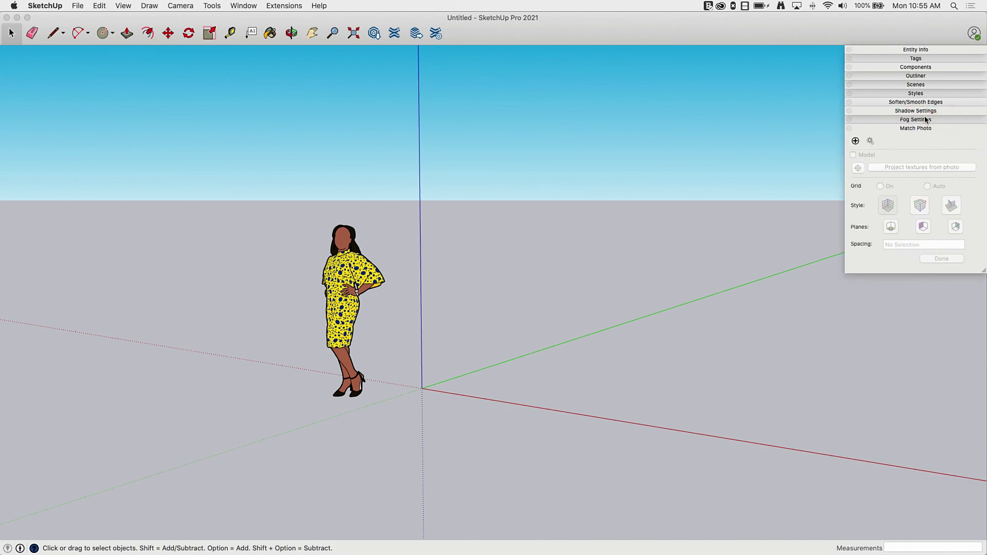
pyautogui.click(917, 129)
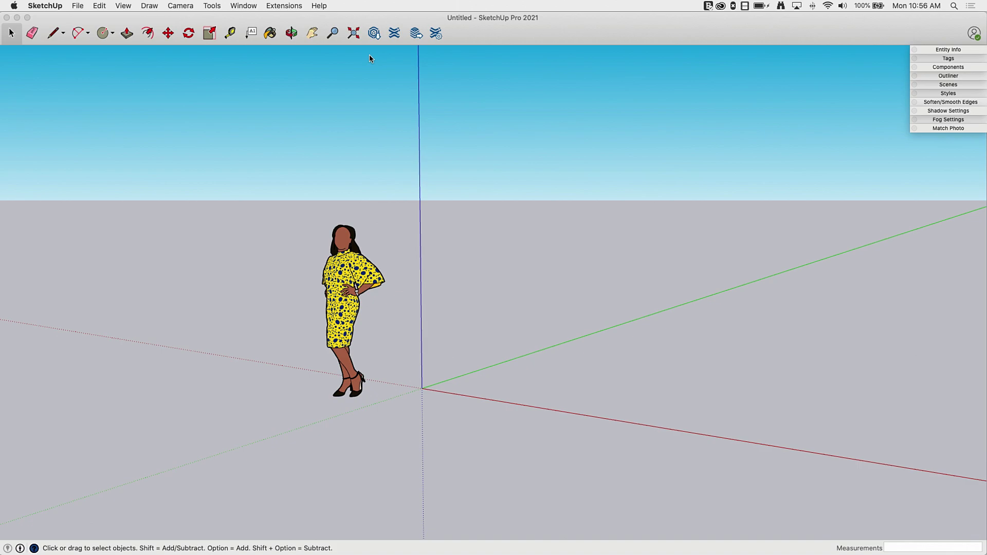
# Expand Entity Info in the tray and show the Window menu's list of panels.
pyautogui.click(239, 6)
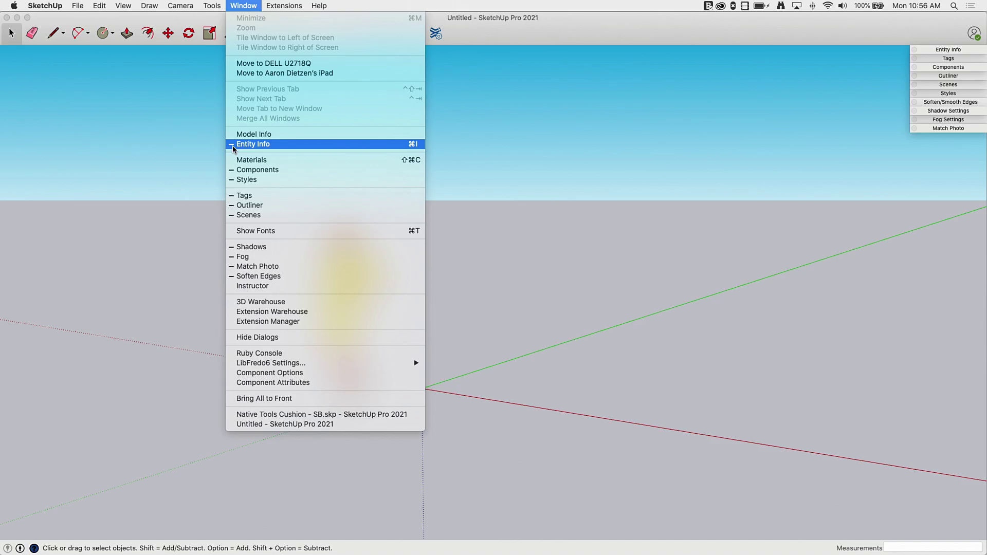
pyautogui.click(948, 50)
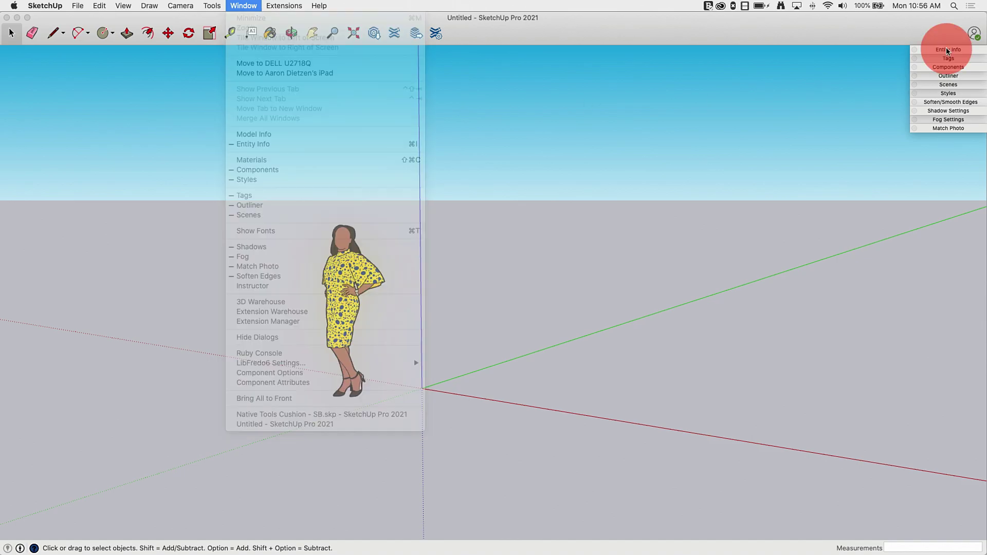
pyautogui.click(947, 50)
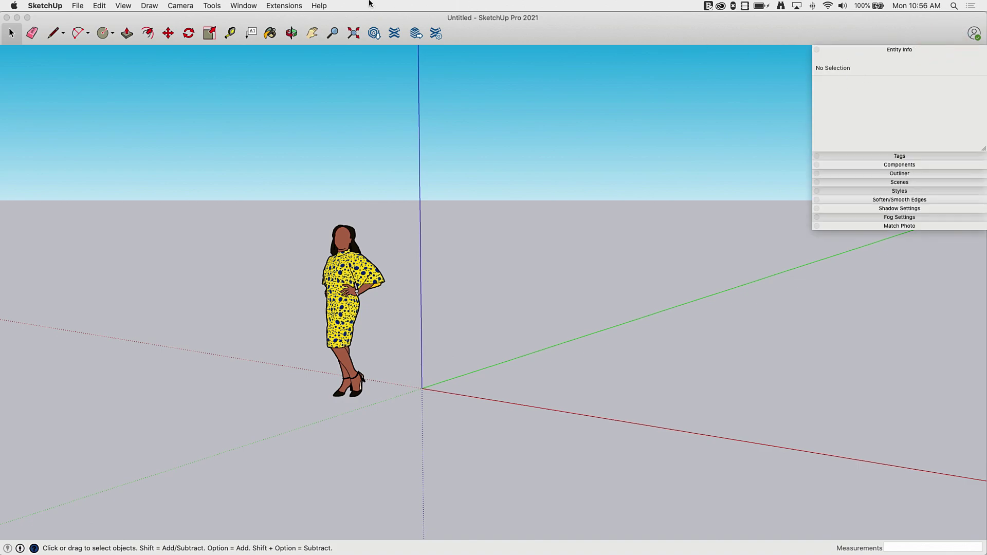
pyautogui.click(244, 6)
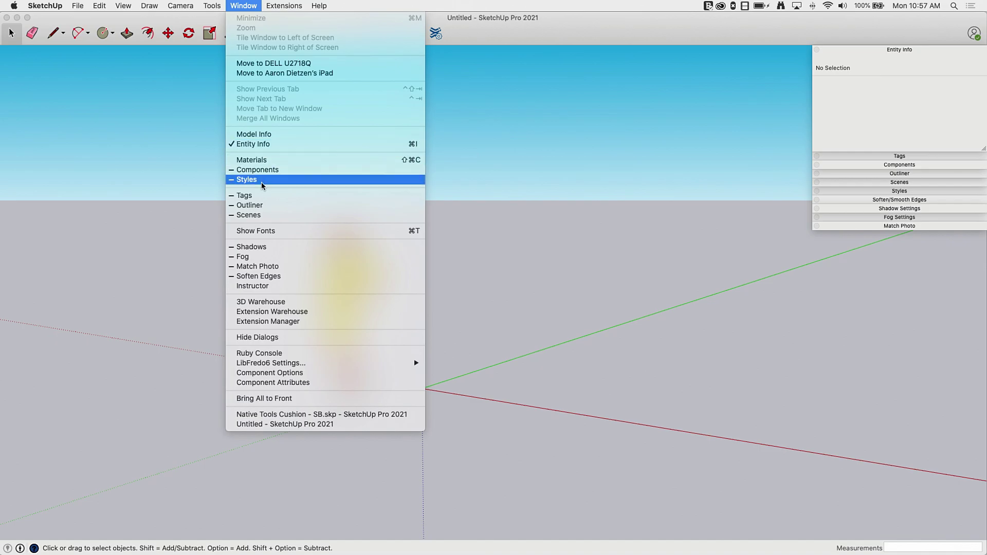
# Show the Instructor as a shorter floating panel in mid-view and activate the Move tool.
pyautogui.click(253, 287)
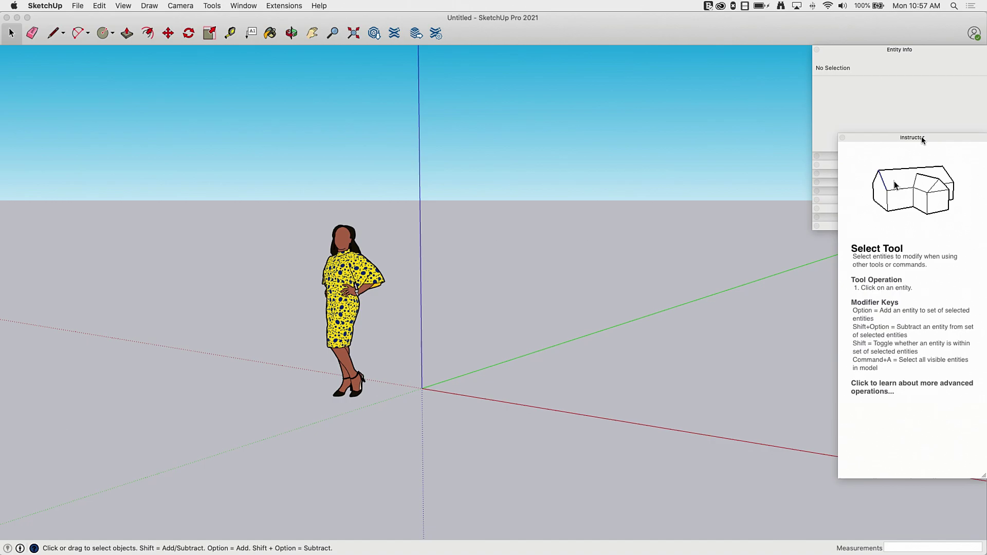
pyautogui.moveTo(922, 137); pyautogui.dragTo(548, 94)
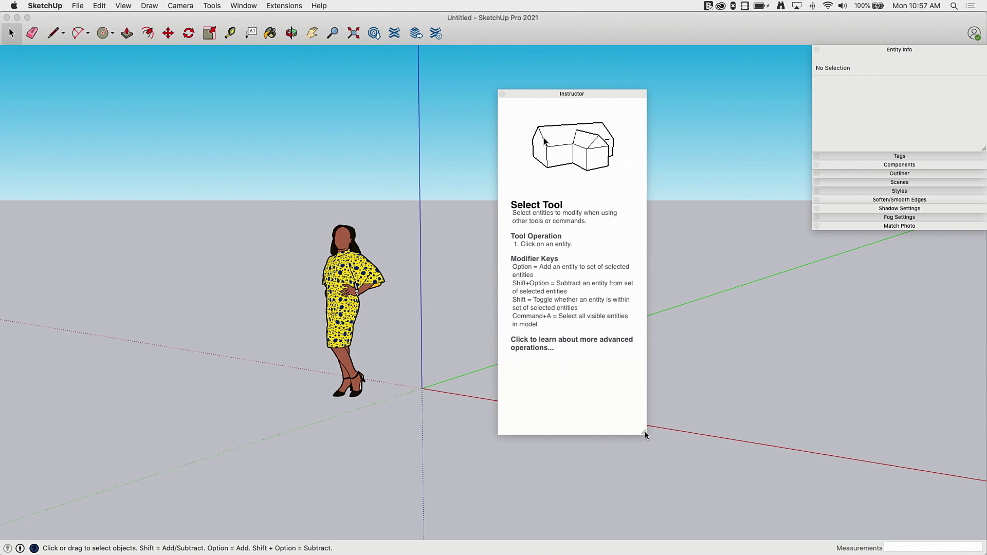
pyautogui.moveTo(645, 431); pyautogui.dragTo(644, 361)
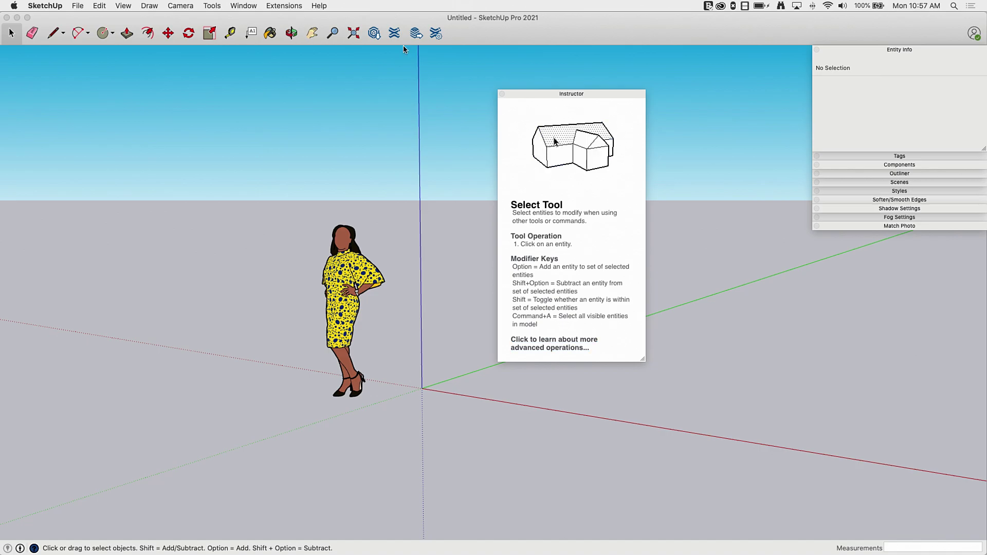
pyautogui.click(168, 33)
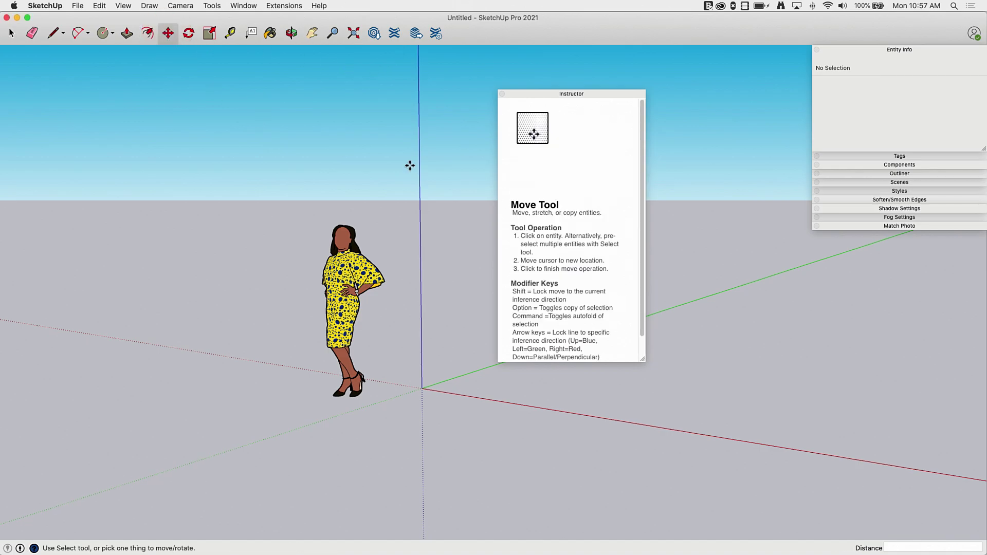
# Dock the Instructor into the tray, then pull it back out as a floating window.
pyautogui.moveTo(565, 94); pyautogui.dragTo(886, 253)
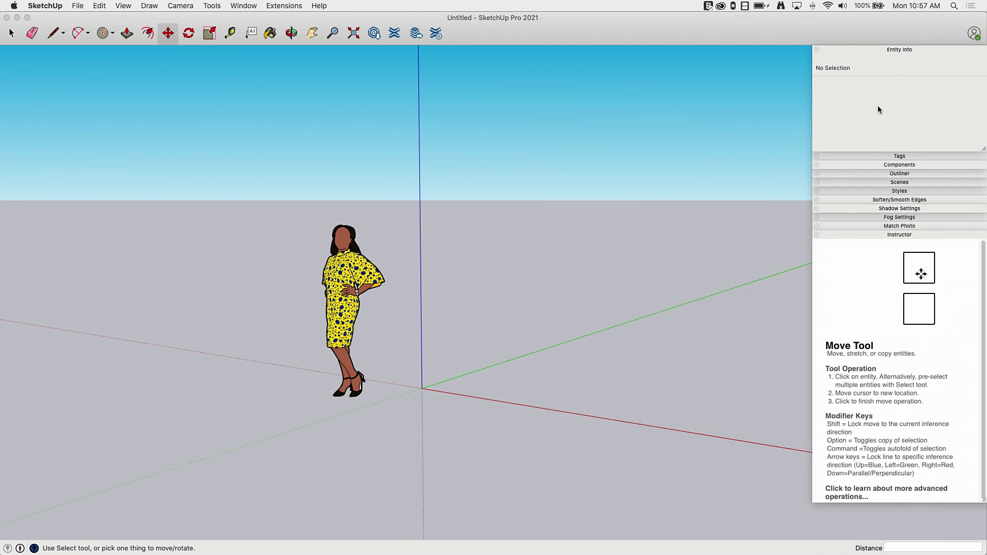
pyautogui.click(884, 235)
pyautogui.click(885, 235)
pyautogui.moveTo(884, 235); pyautogui.dragTo(603, 239)
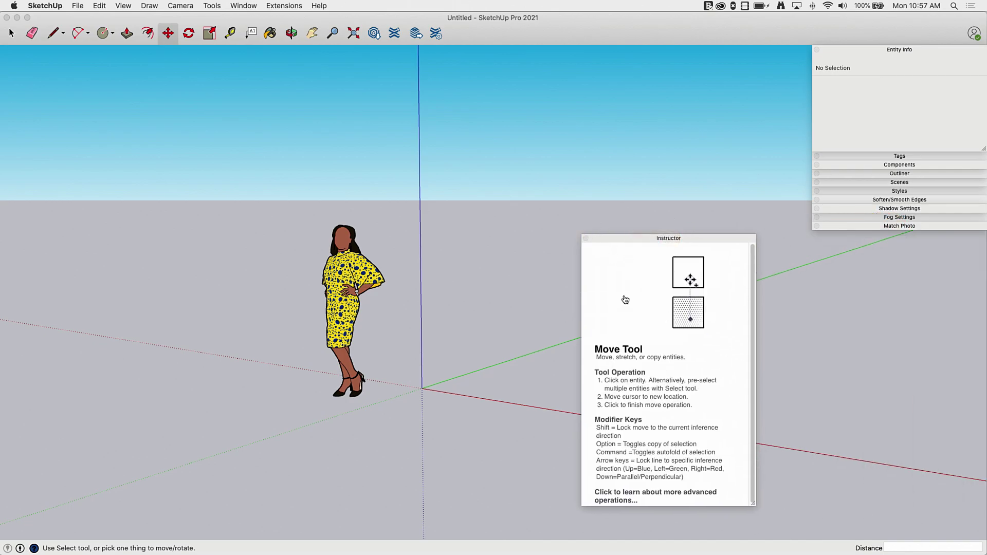
# Close the Instructor, collapse Entity Info, and open Model Info on its Units page.
pyautogui.click(586, 239)
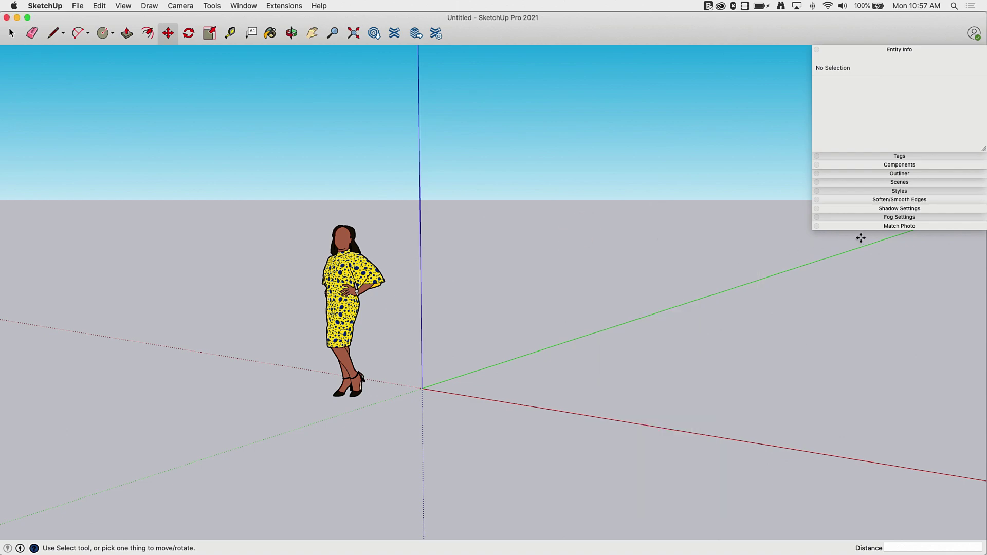
pyautogui.click(852, 55)
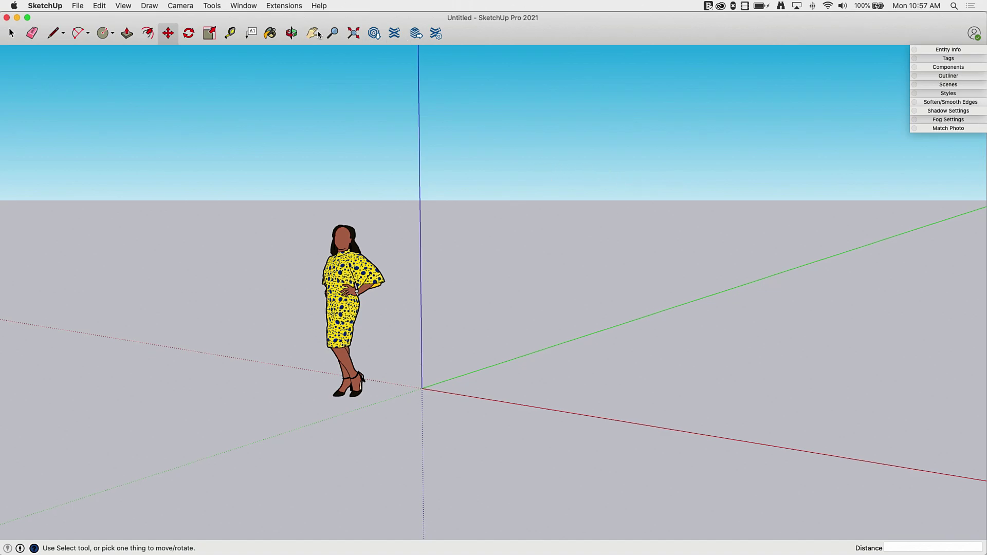
pyautogui.click(239, 7)
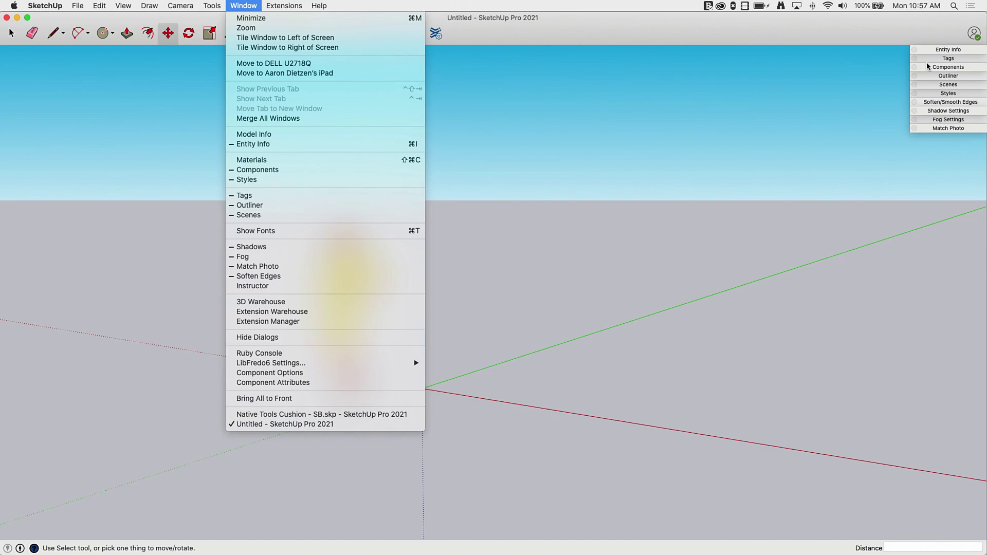
pyautogui.click(272, 134)
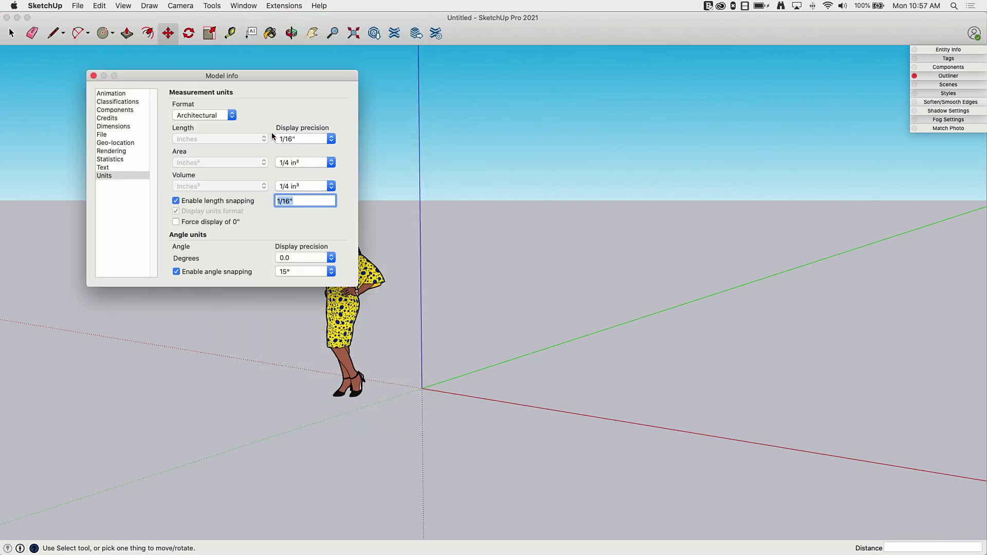
# Reposition the Model Info dialog, close it, and reopen the Window menu.
pyautogui.moveTo(198, 73); pyautogui.dragTo(504, 124)
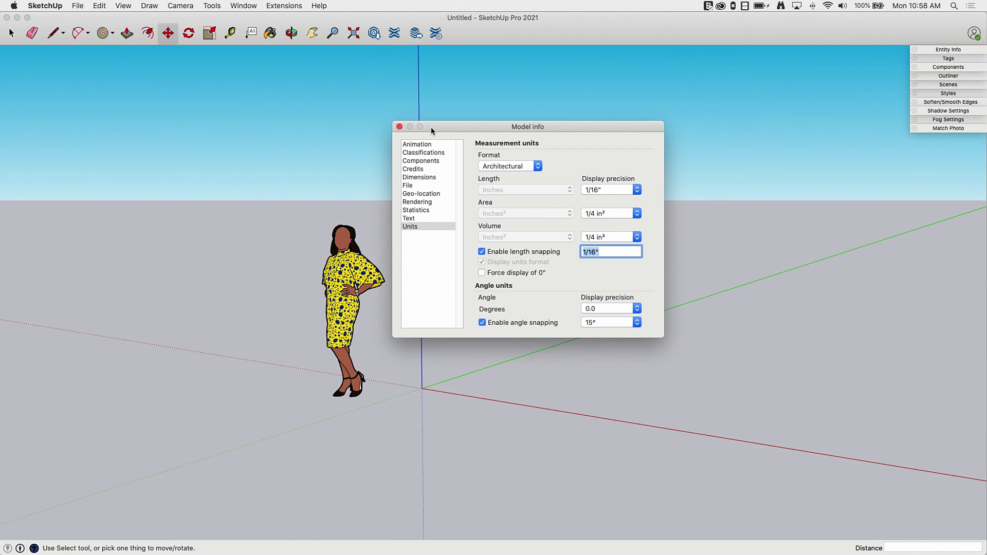
pyautogui.moveTo(431, 128); pyautogui.dragTo(93, 69)
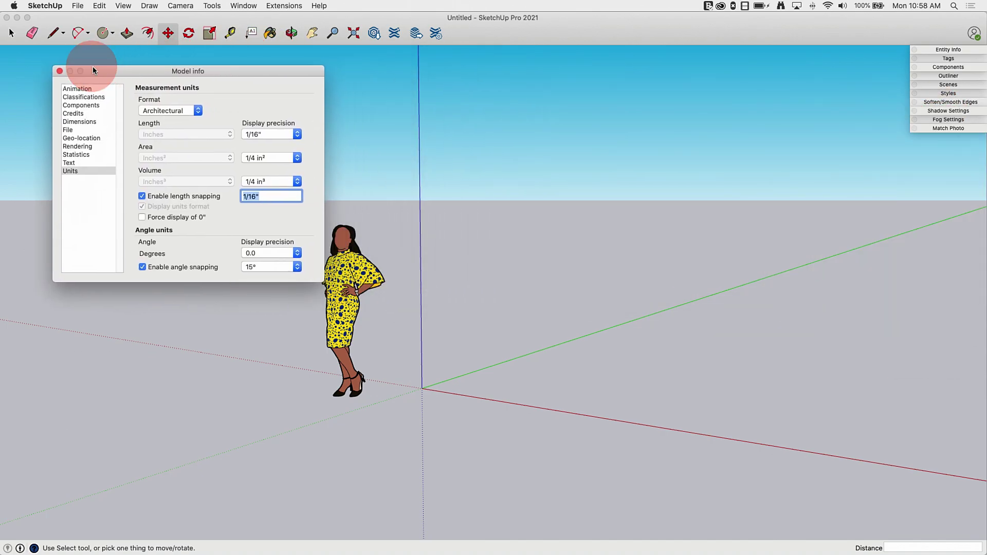
pyautogui.click(499, 252)
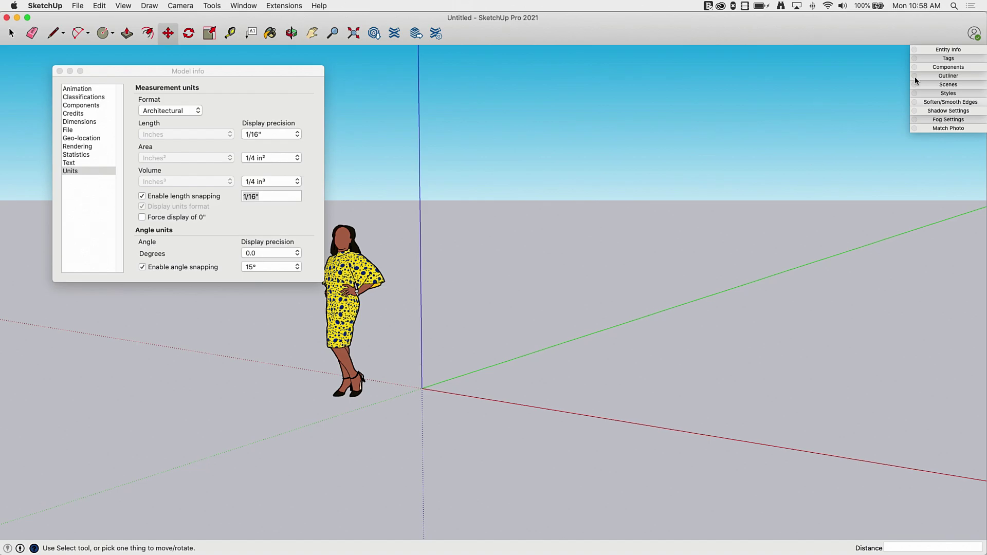
pyautogui.click(60, 71)
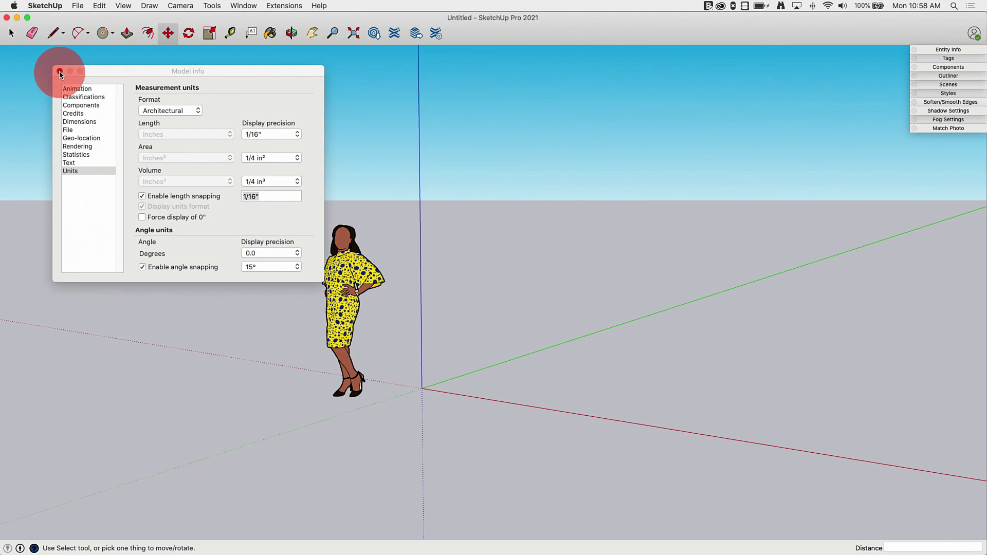
pyautogui.click(237, 6)
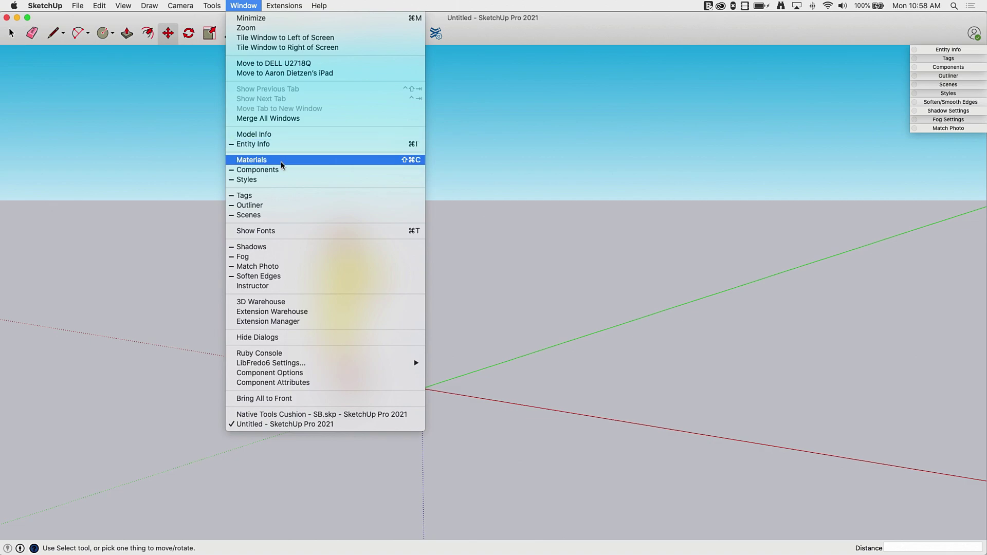
# Show, move and close the Fonts panel, then open and close Entity Info in the tray.
pyautogui.click(291, 235)
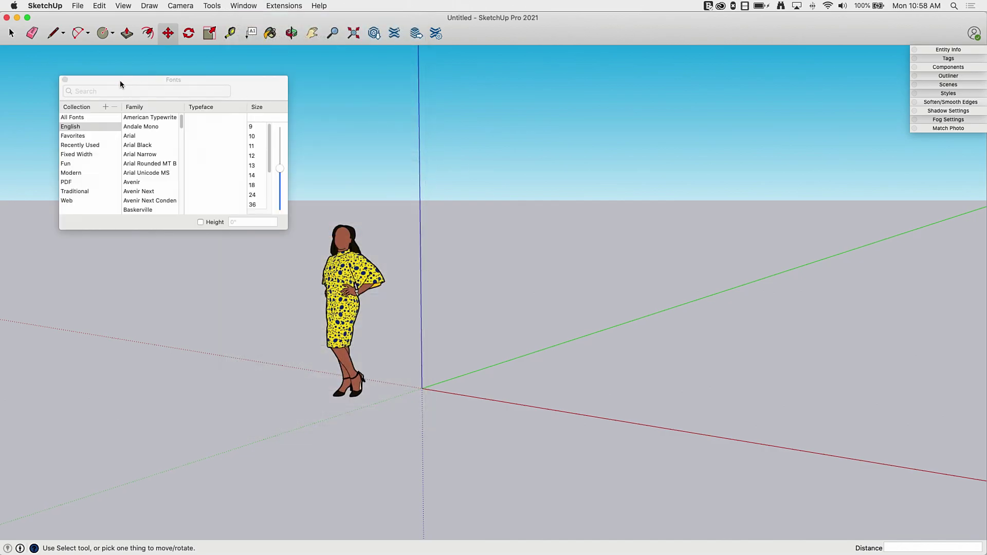
pyautogui.moveTo(119, 83); pyautogui.dragTo(149, 102)
pyautogui.click(93, 102)
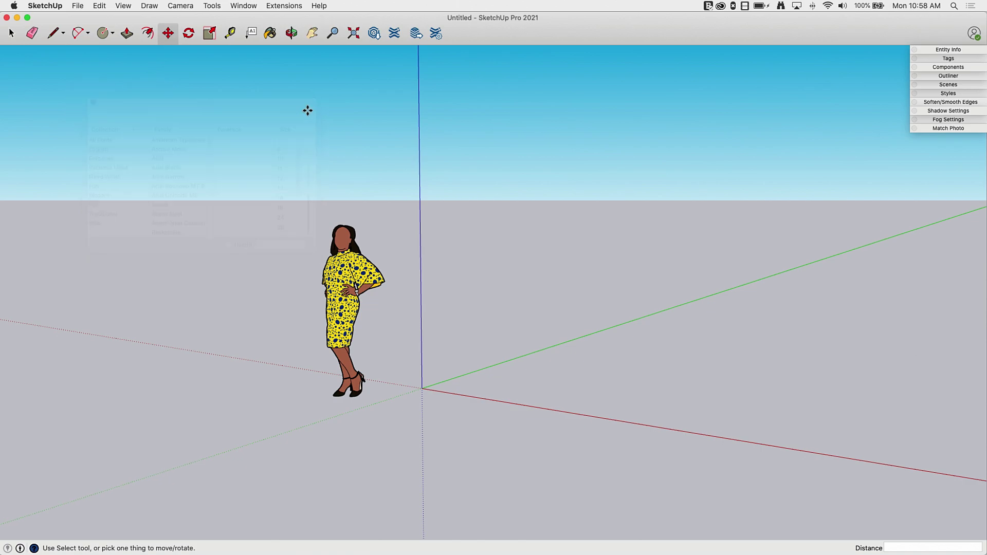
pyautogui.click(933, 50)
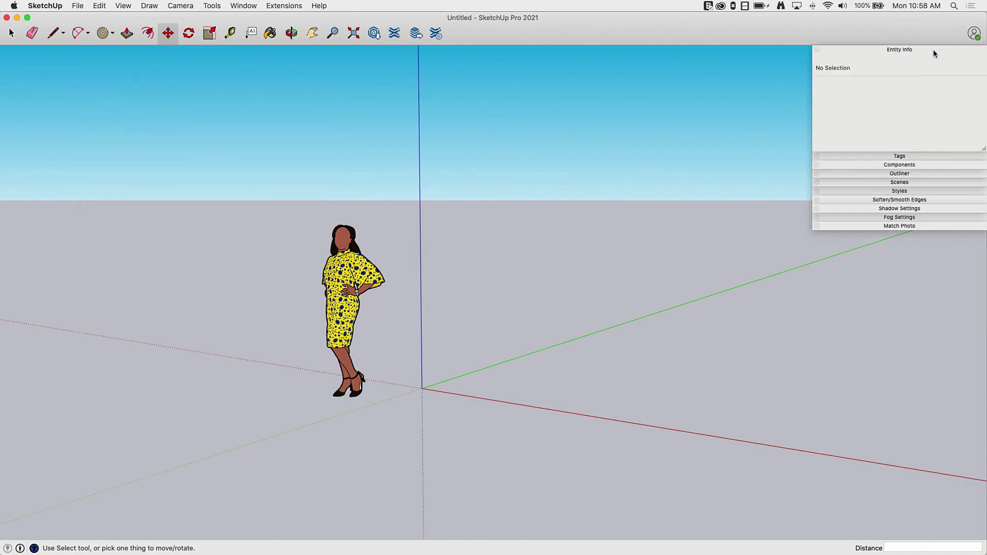
pyautogui.click(933, 49)
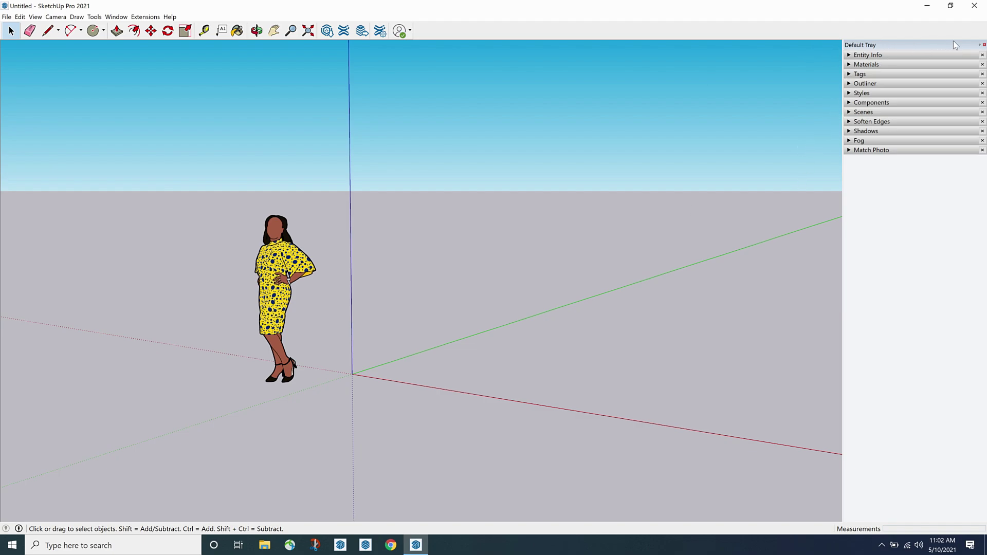
# Set the Default Tray to auto-hide and reveal it from its side tab.
pyautogui.click(982, 45)
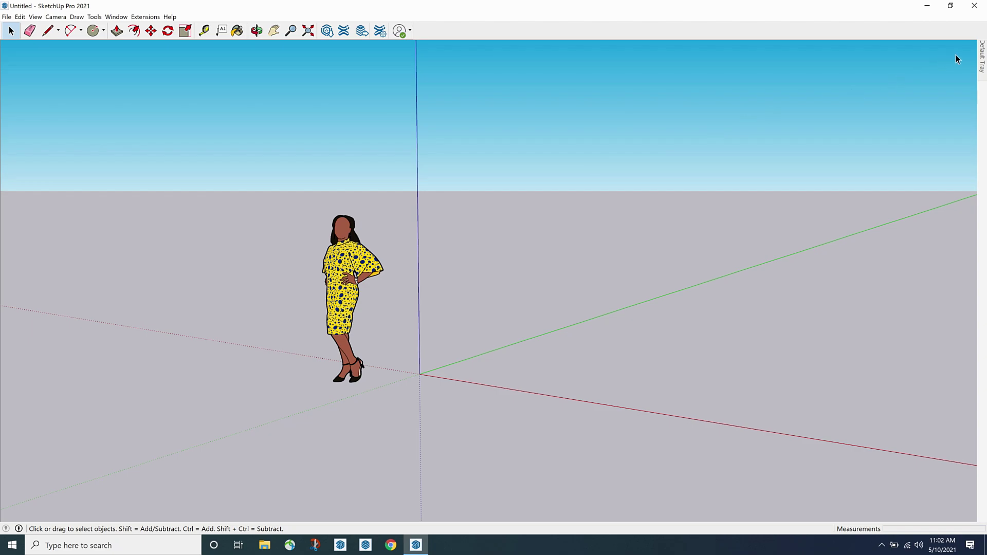
pyautogui.moveTo(982, 58)
pyautogui.moveTo(983, 75)
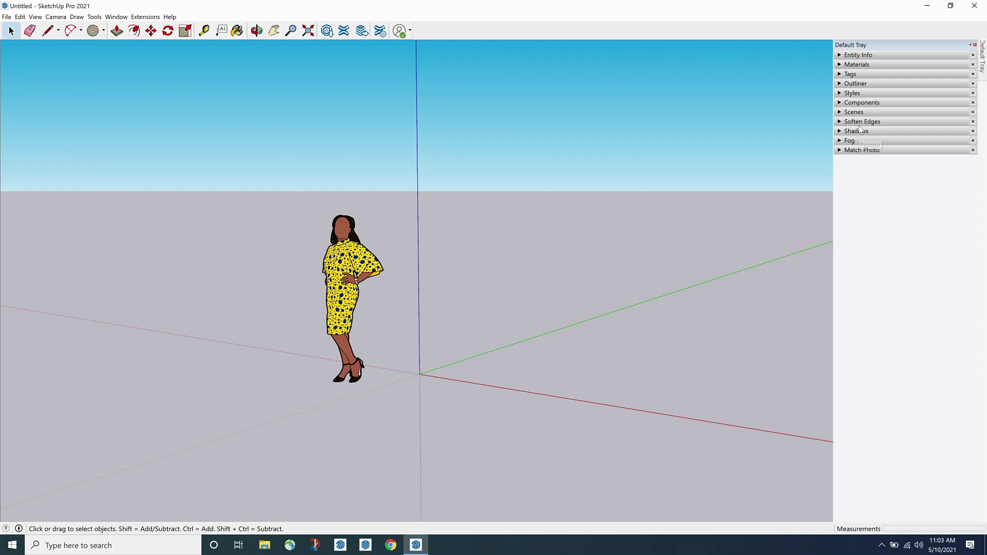
# Expand and collapse Entity Info, then Tags, inside the revealed tray.
pyautogui.click(840, 56)
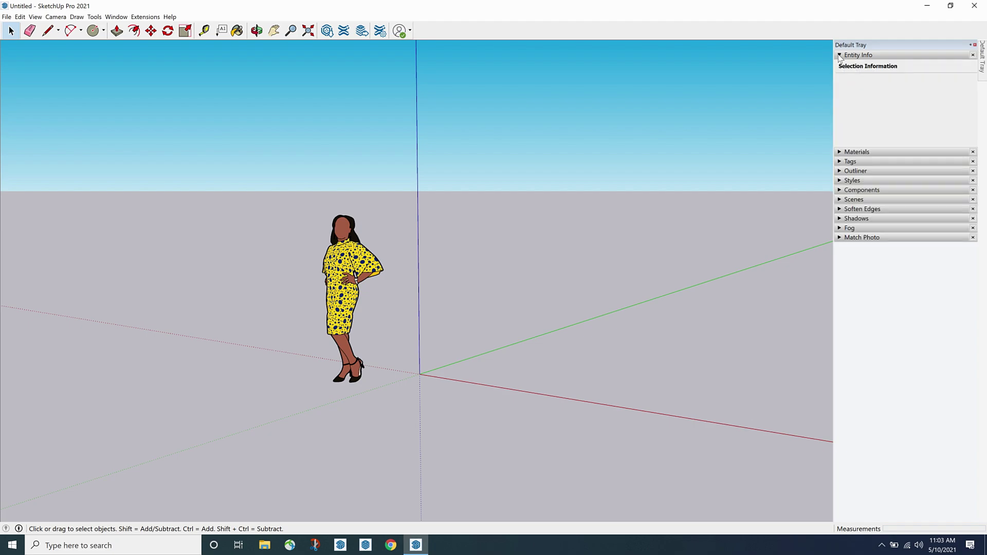
pyautogui.click(880, 55)
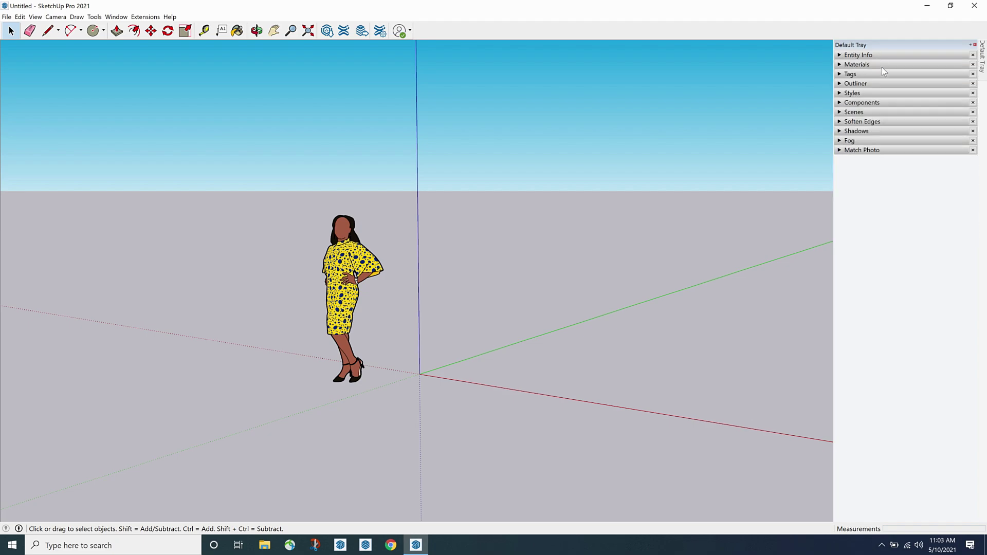
pyautogui.click(881, 73)
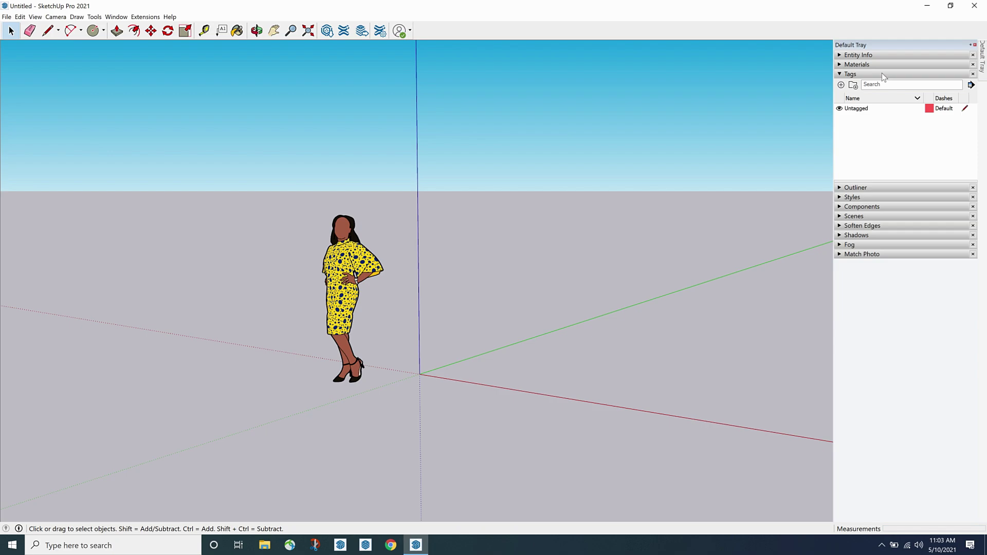
pyautogui.click(882, 73)
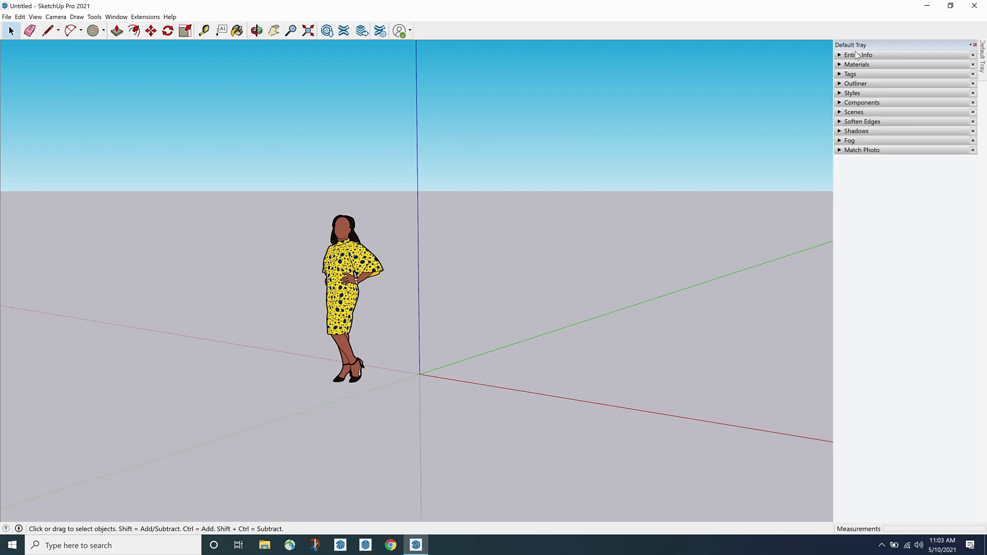
# Pin the Default Tray at the right and show the Window > Default Tray submenu.
pyautogui.click(971, 46)
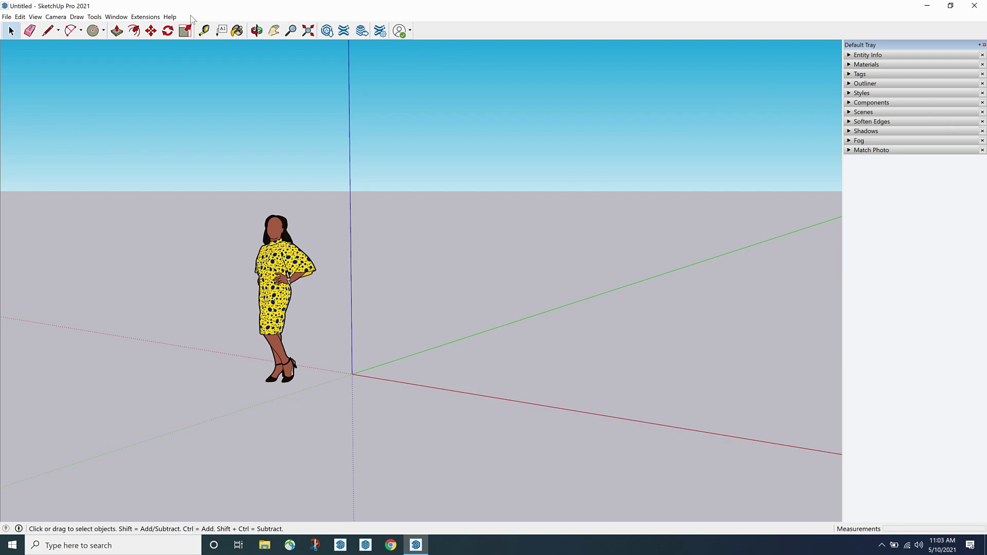
pyautogui.click(116, 18)
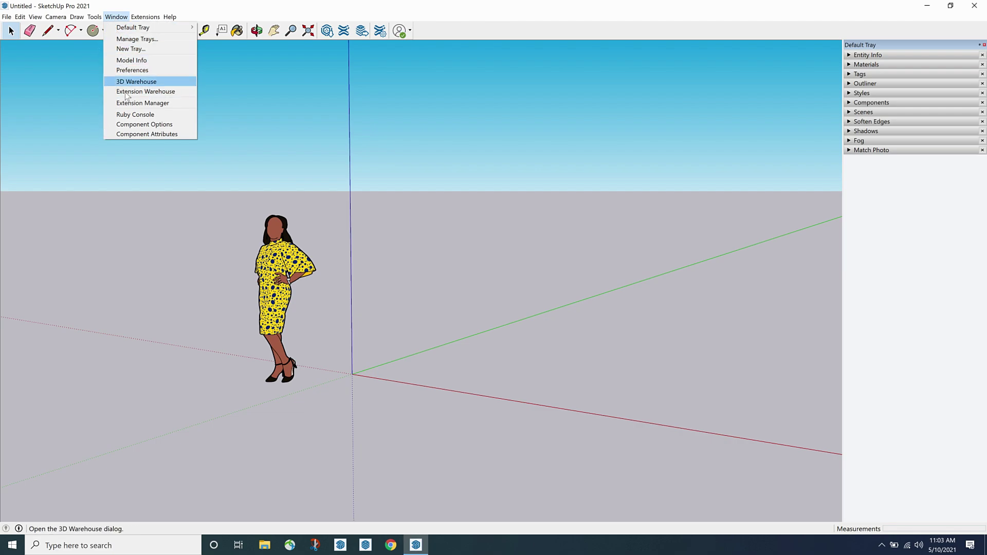
pyautogui.moveTo(153, 30)
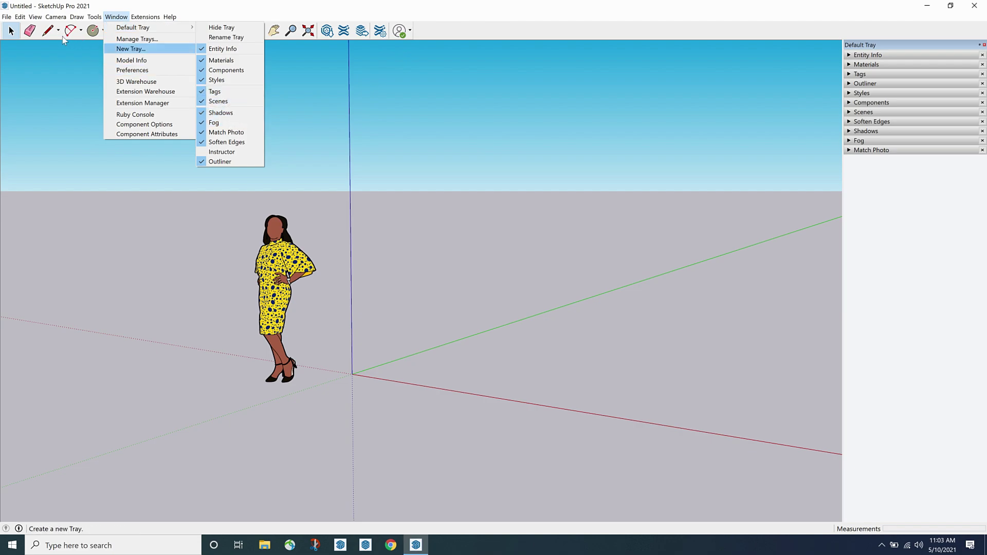
# Review the Default Tray panel checklist, then move over to the Extensions menu.
pyautogui.moveTo(138, 11)
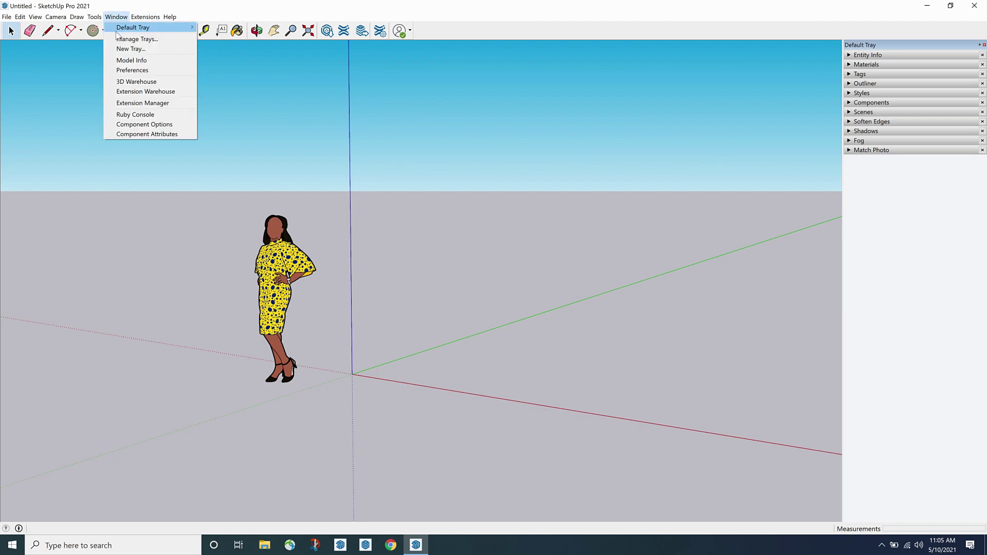
pyautogui.moveTo(119, 29)
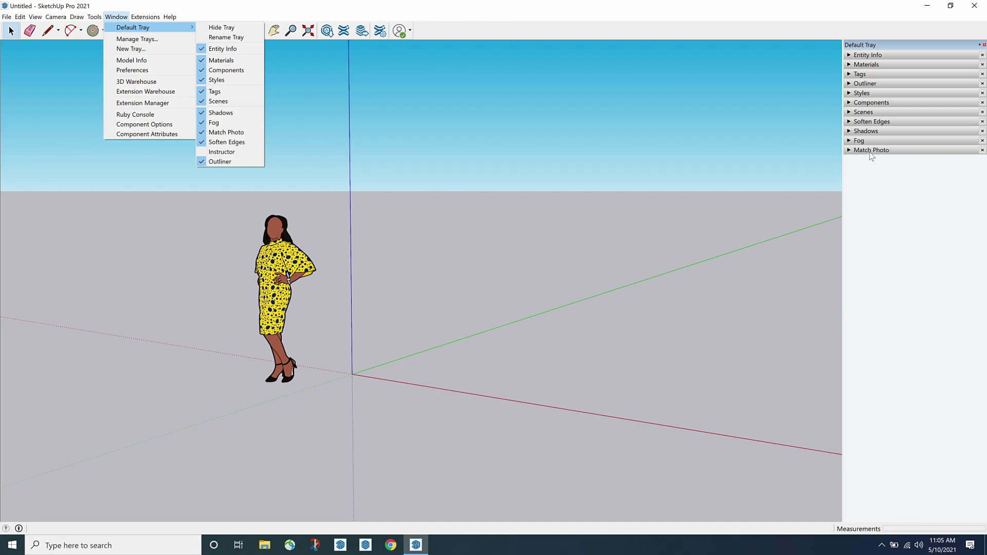
# Browse the Help menu options, then dismiss the menus without choosing anything.
pyautogui.moveTo(153, 19)
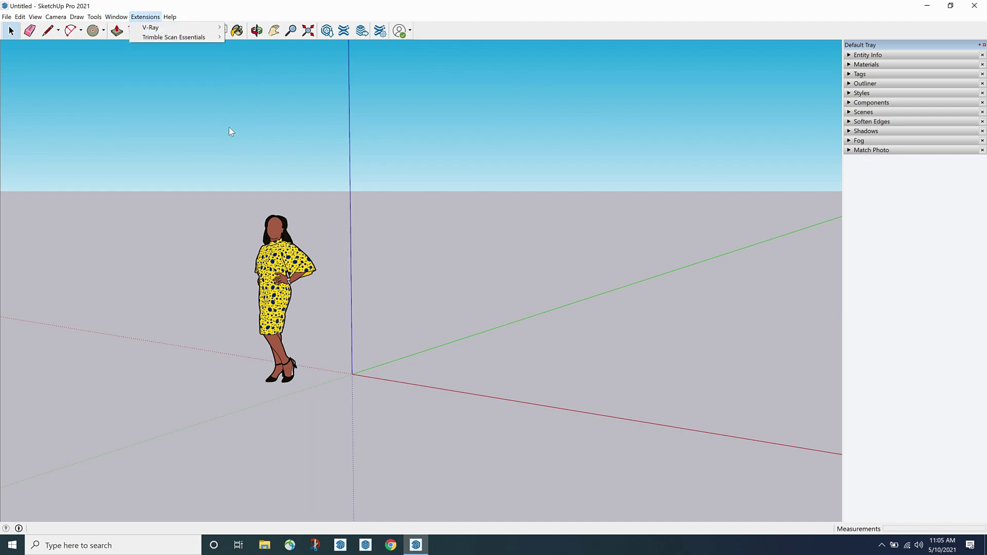
pyautogui.press('Right')
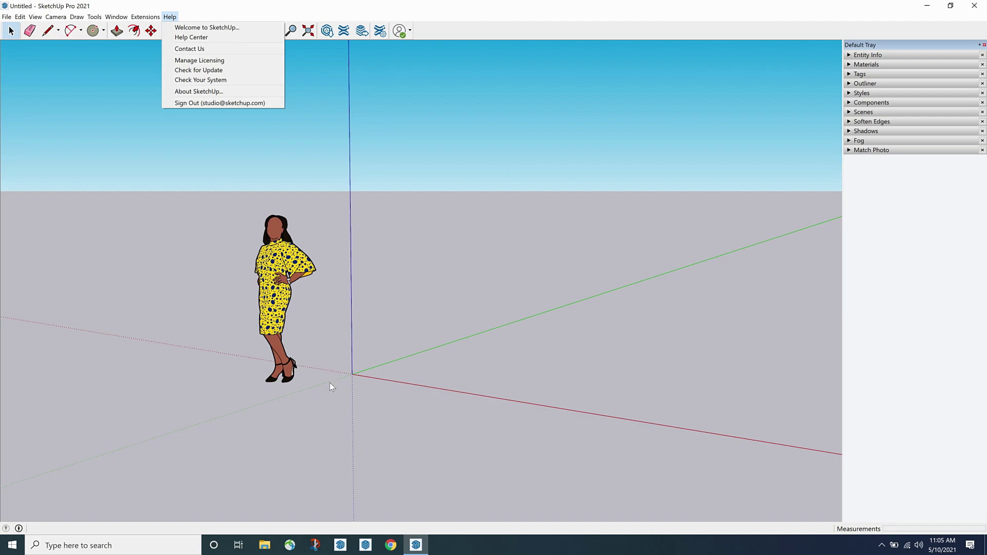
pyautogui.click(885, 159)
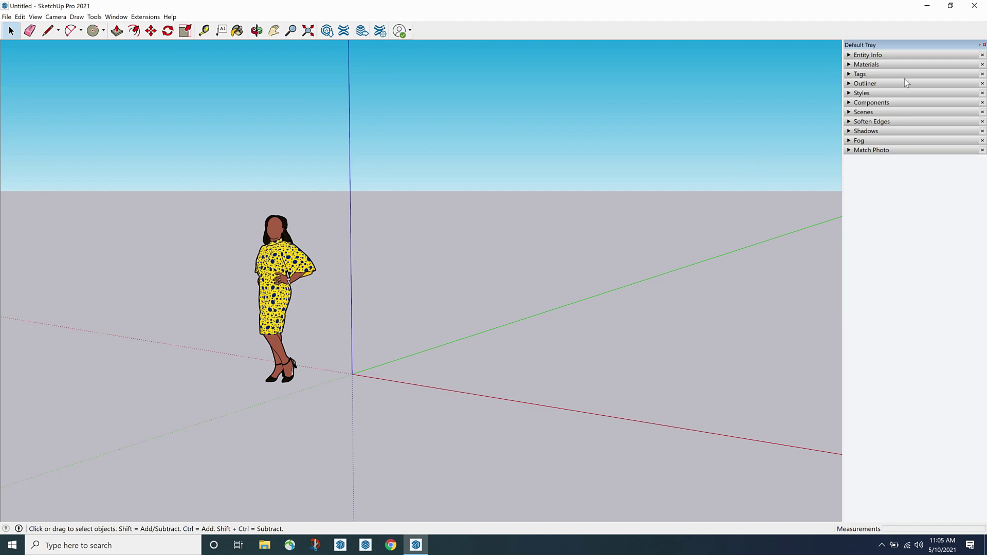
# Auto-hide the Default Tray, expand its Entity Info panel, then pin the tray open at the right.
pyautogui.click(980, 44)
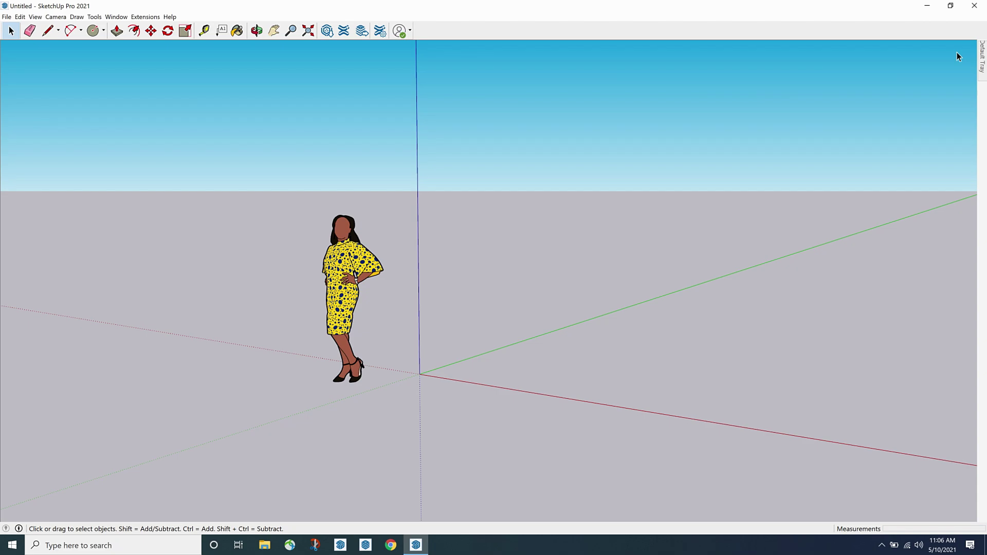
pyautogui.moveTo(983, 53)
pyautogui.click(939, 55)
pyautogui.moveTo(984, 61)
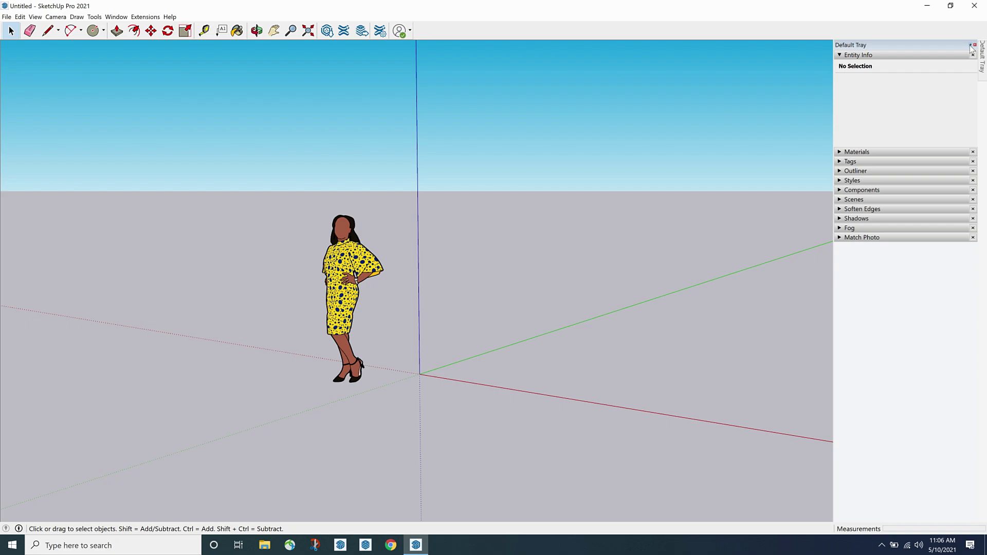
pyautogui.click(970, 45)
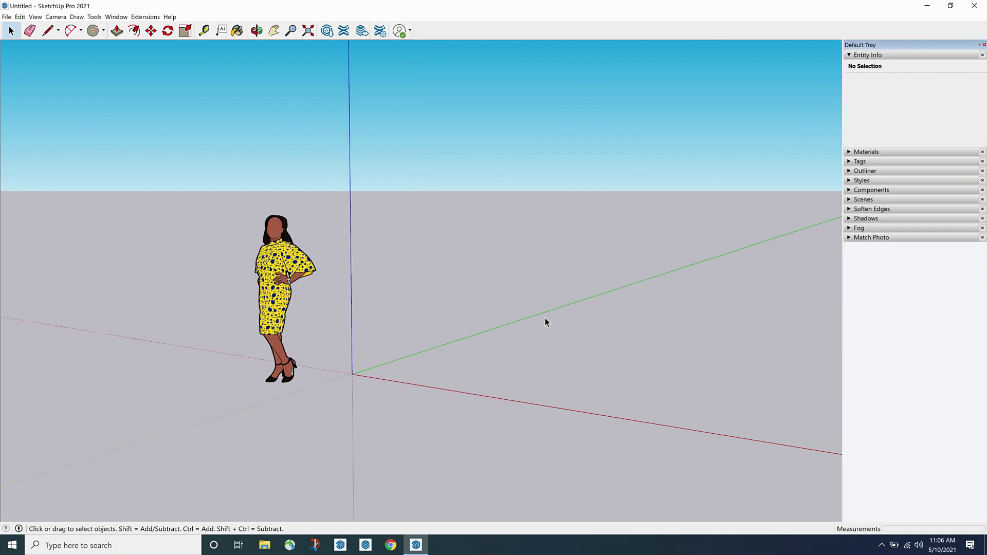